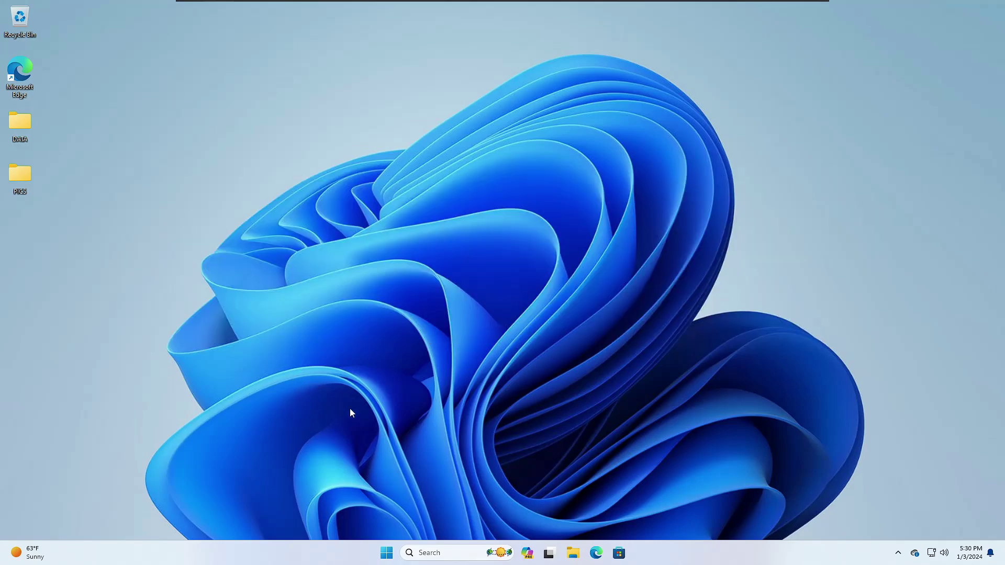
Step: Open Settings from the Start menu and navigate via Windows Update > Advanced options to Recovery
{"action": "right_click", "coordinate": [387, 558]}
{"action": "left_click", "coordinate": [359, 438]}
{"action": "left_click", "coordinate": [157, 476]}
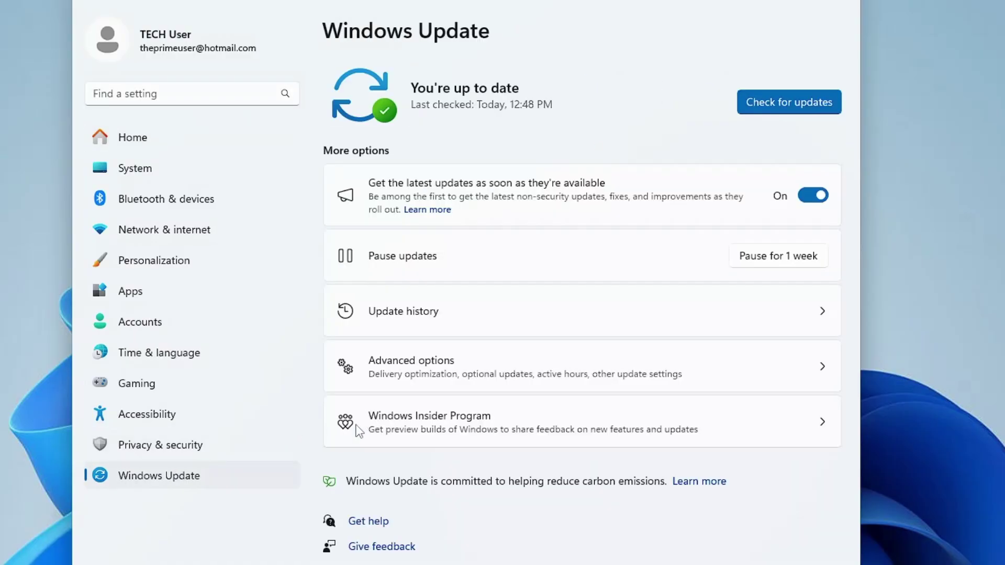
{"action": "left_click", "coordinate": [420, 374]}
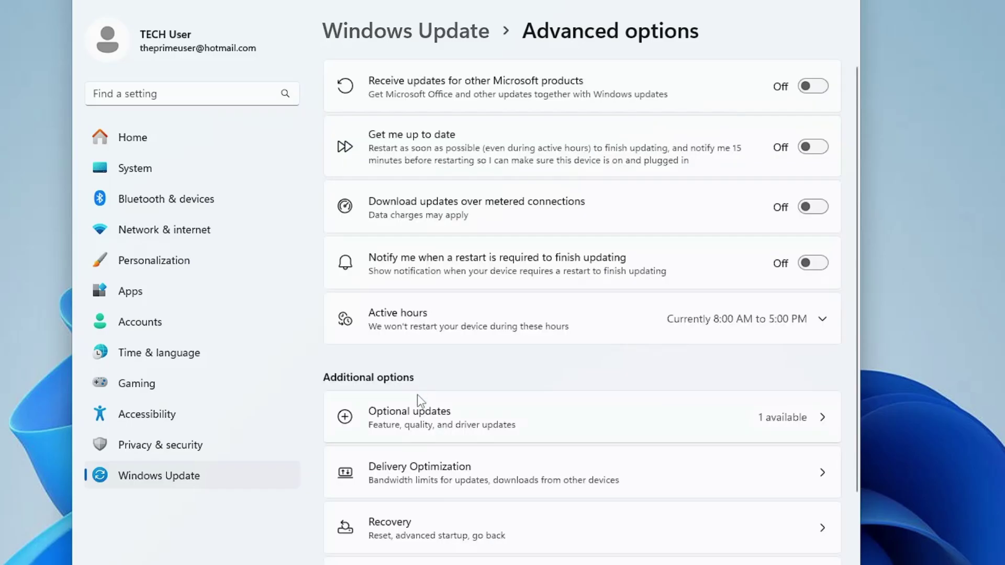
{"action": "scroll", "coordinate": [406, 440], "scroll_direction": "down", "scroll_amount": 2}
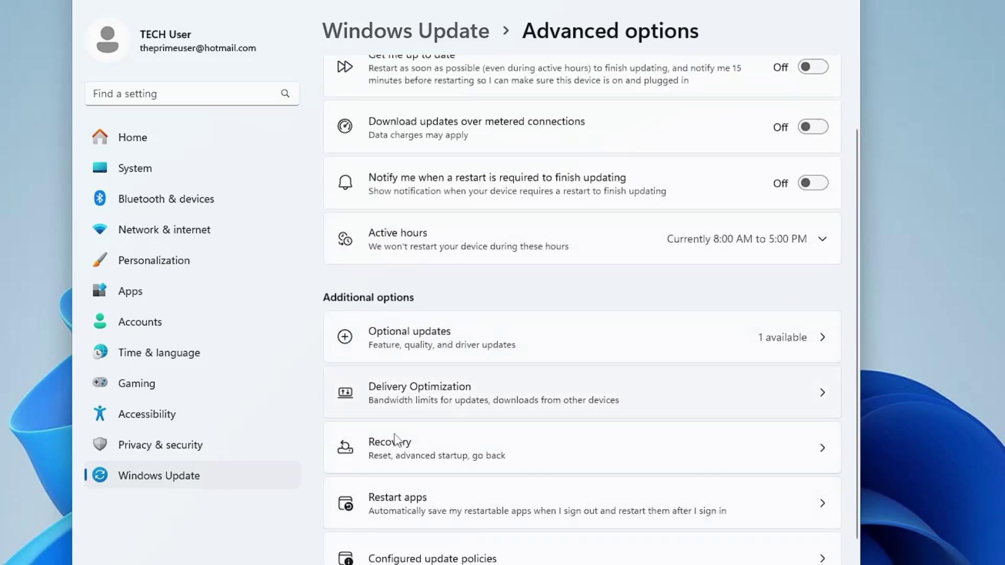
{"action": "scroll", "coordinate": [406, 434], "scroll_direction": "down", "scroll_amount": 1}
{"action": "left_click", "coordinate": [409, 404]}
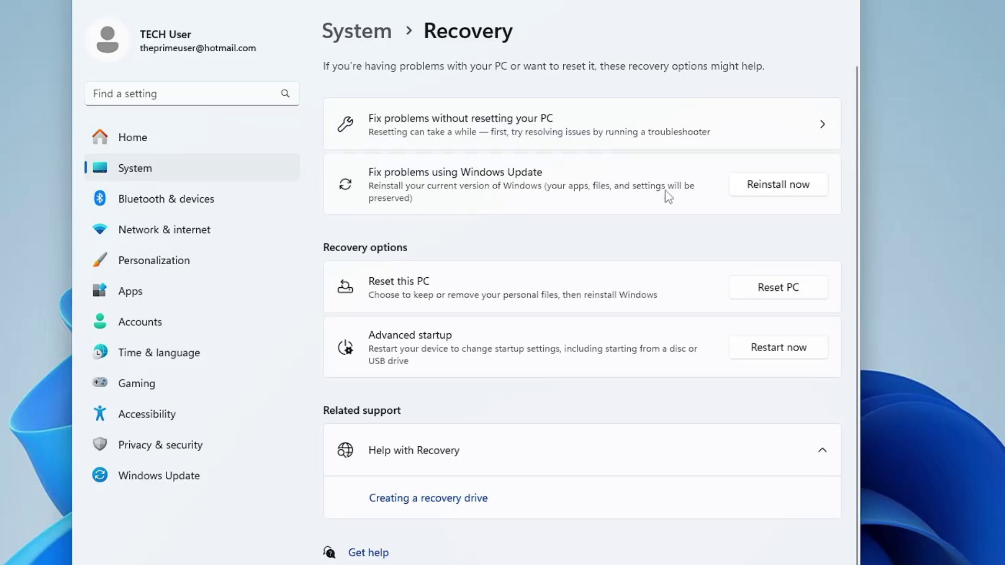
Step: Choose Reinstall now under 'Fix problems using Windows Update' and confirm the repair with OK
{"action": "left_click", "coordinate": [763, 190]}
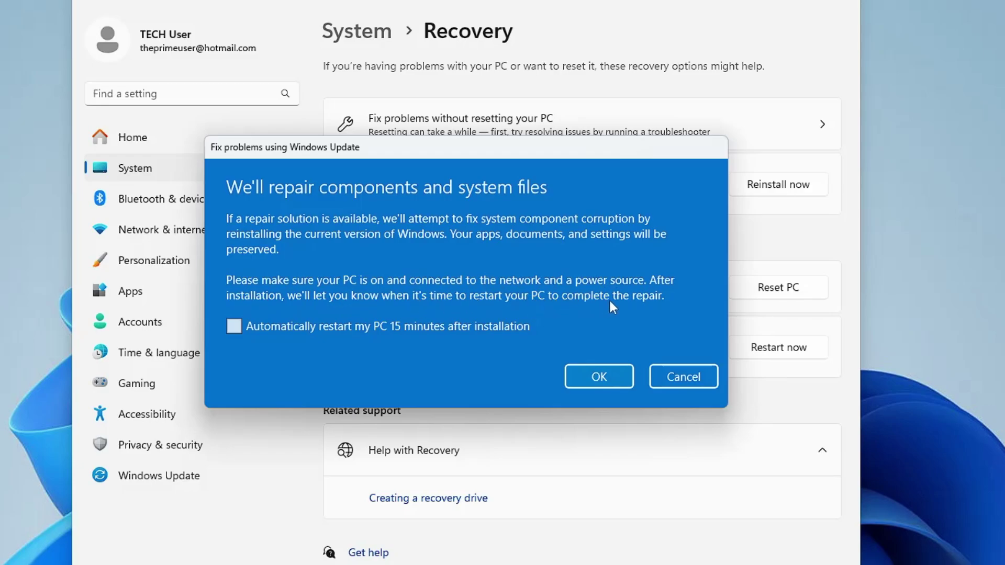
{"action": "left_click", "coordinate": [602, 378]}
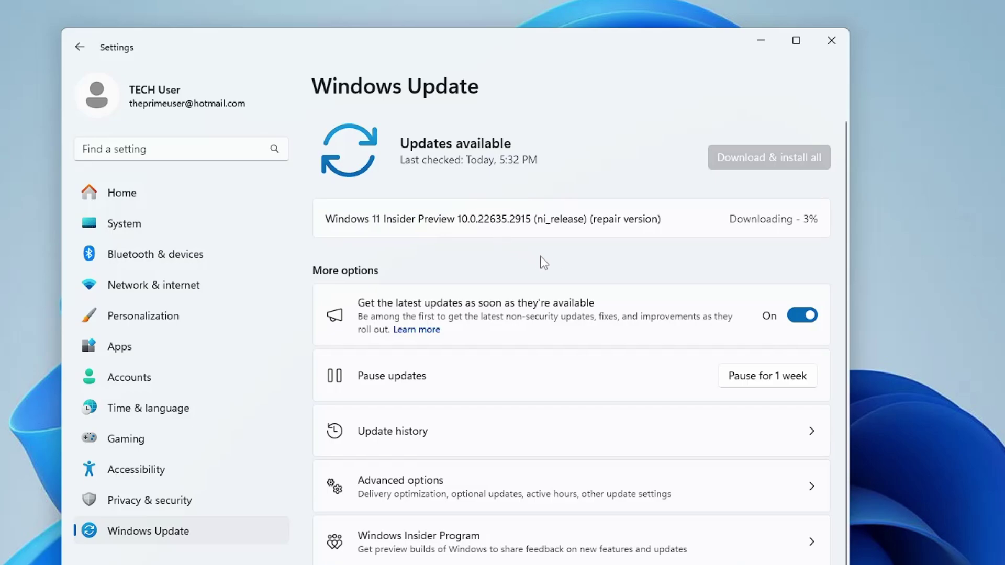
Step: Minimize the Settings window, then restore it from its taskbar icon
{"action": "left_click", "coordinate": [760, 47]}
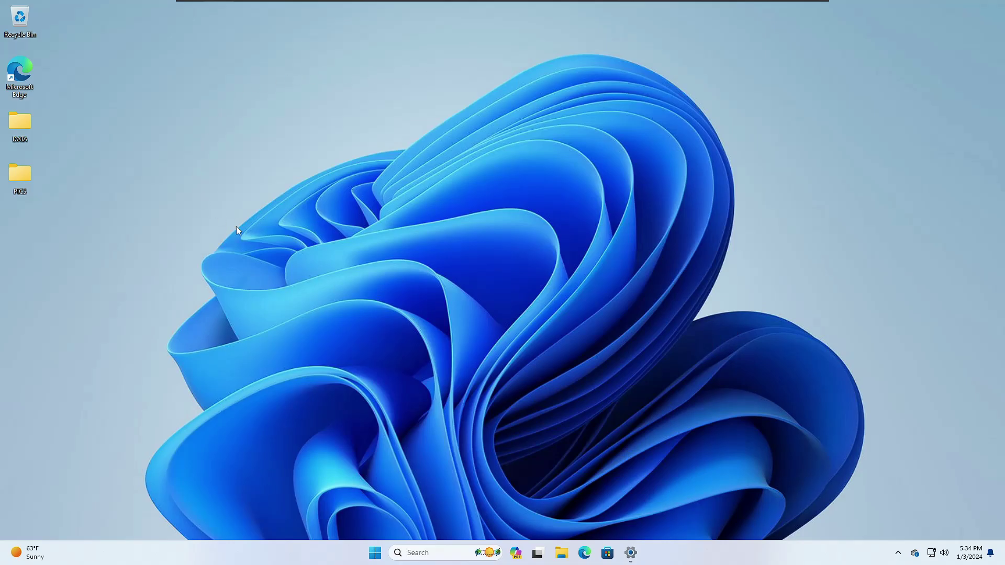
{"action": "left_click", "coordinate": [631, 555]}
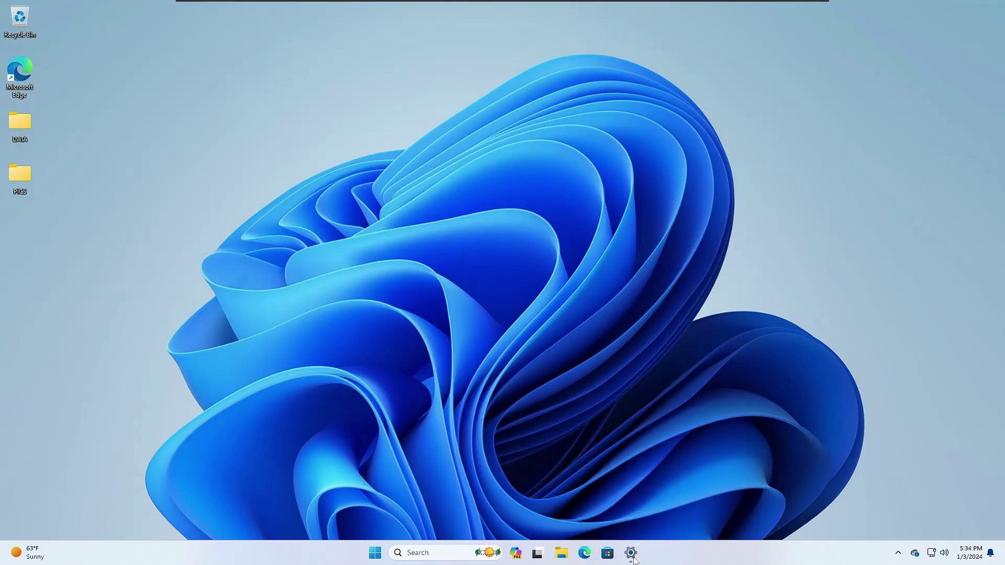